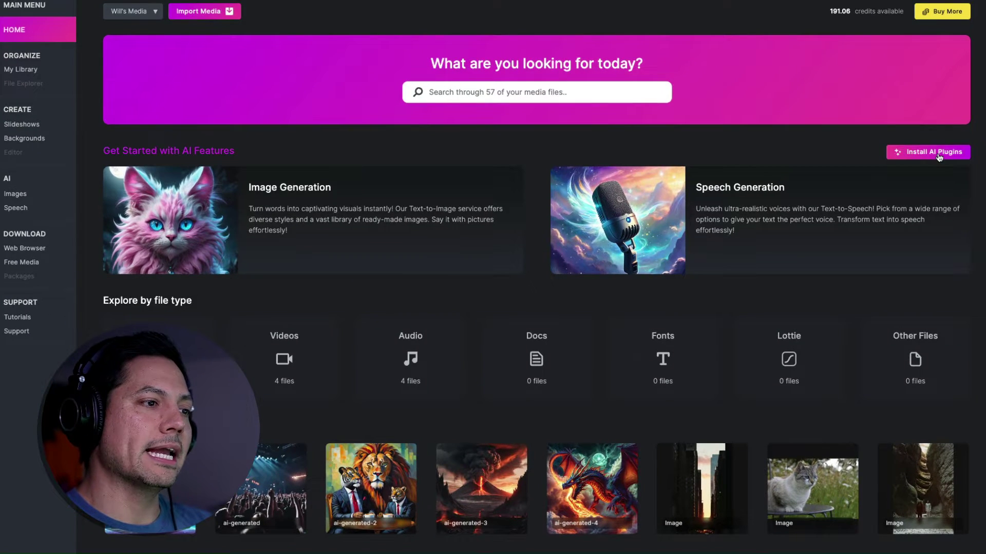
- Download the Background Removal and Upscaler AI features, then close the AI features list
left_click(939, 154)
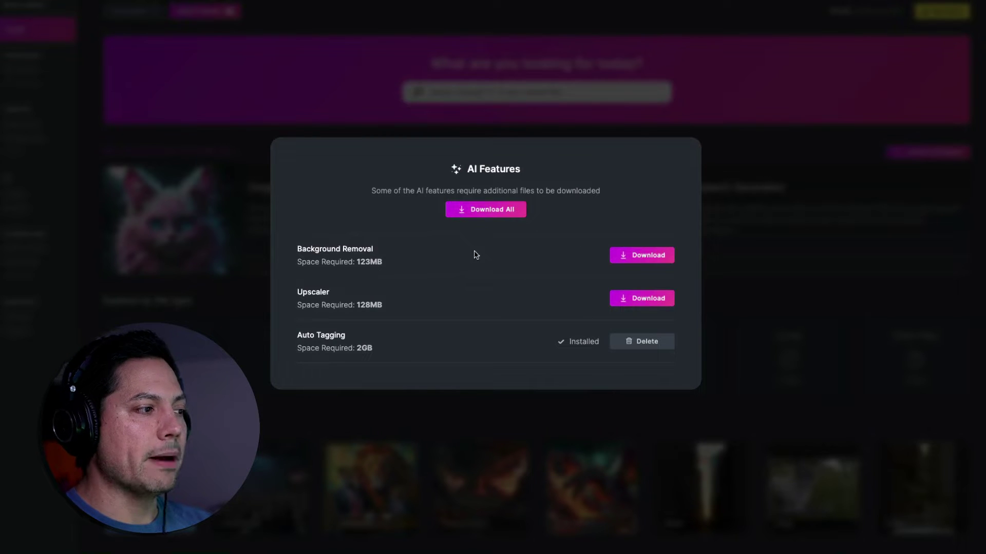
left_click(641, 256)
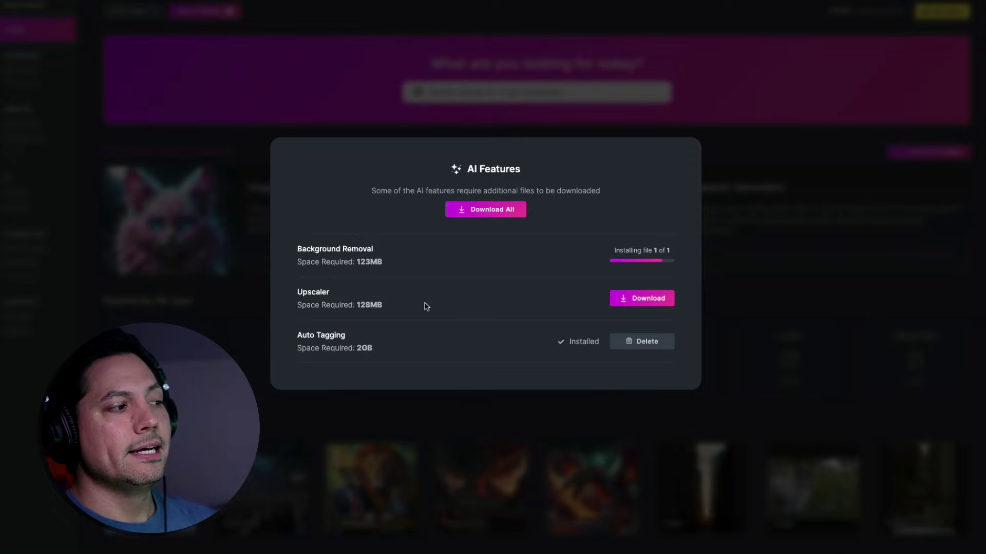
left_click(632, 301)
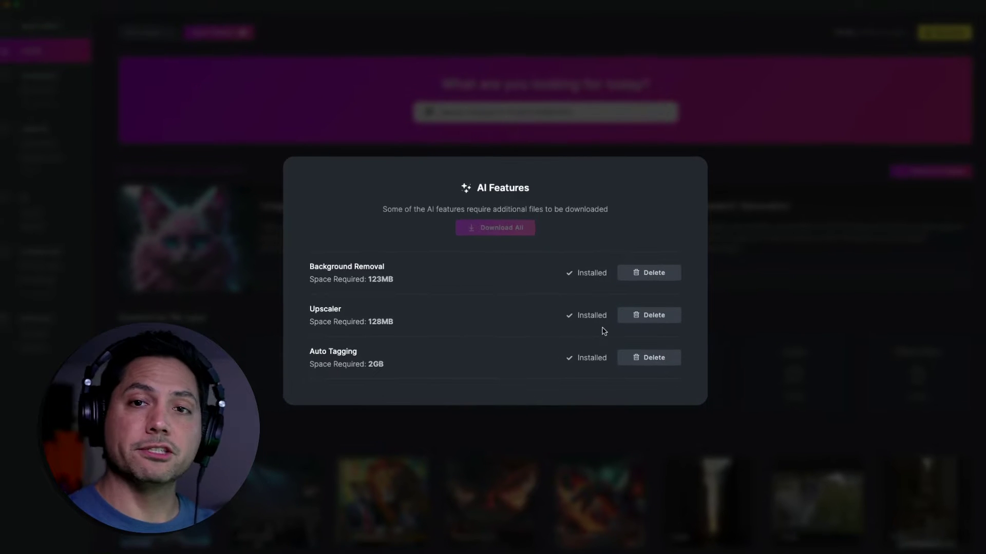
left_click(739, 293)
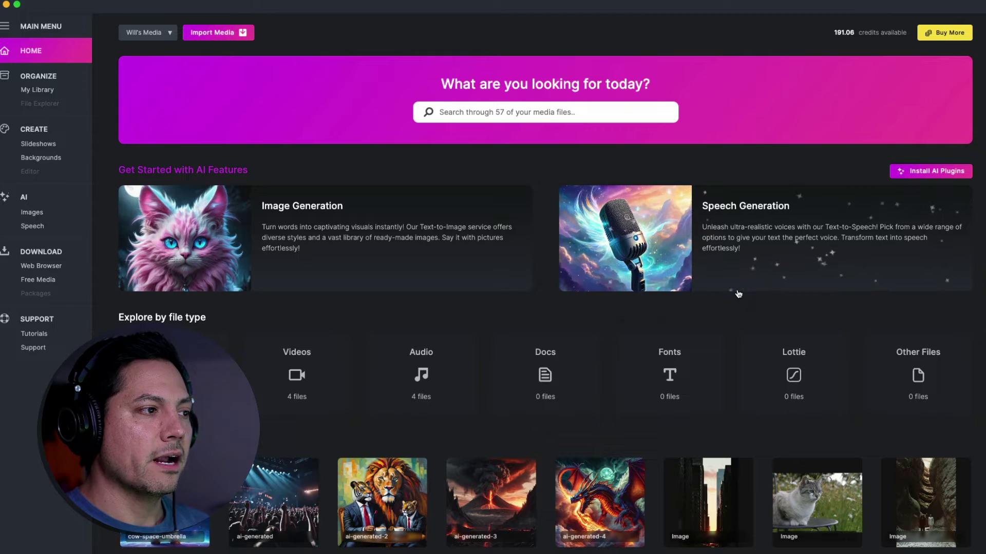
- Open the ai-generated-4 dragon image from My Library in the editor
left_click(39, 90)
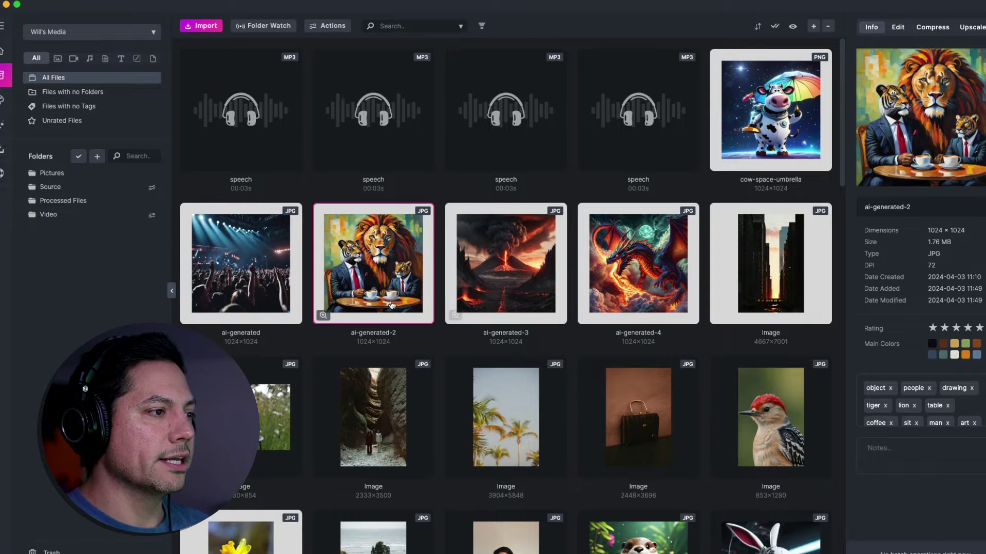
double_click(656, 266)
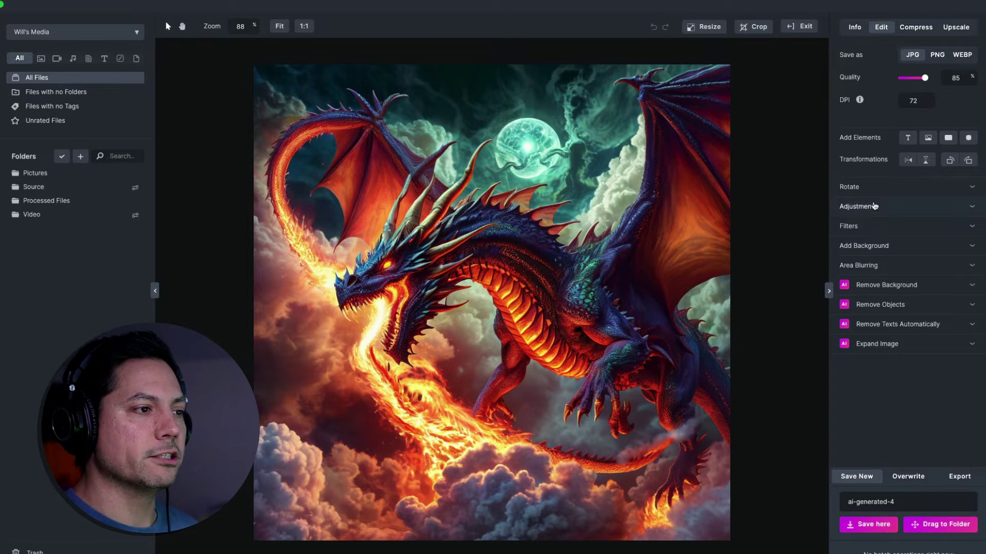
left_click(867, 206)
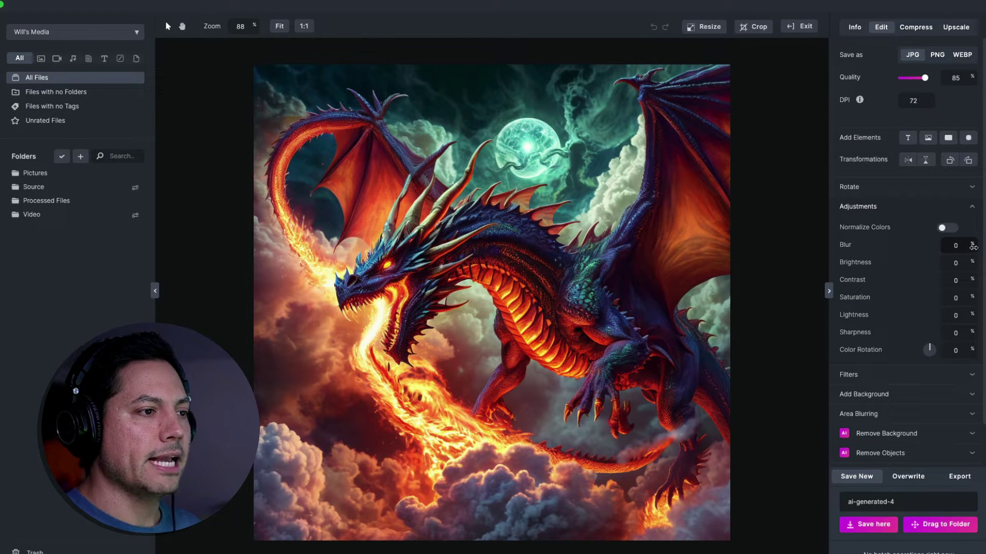
left_click_drag(977, 261, 982, 314)
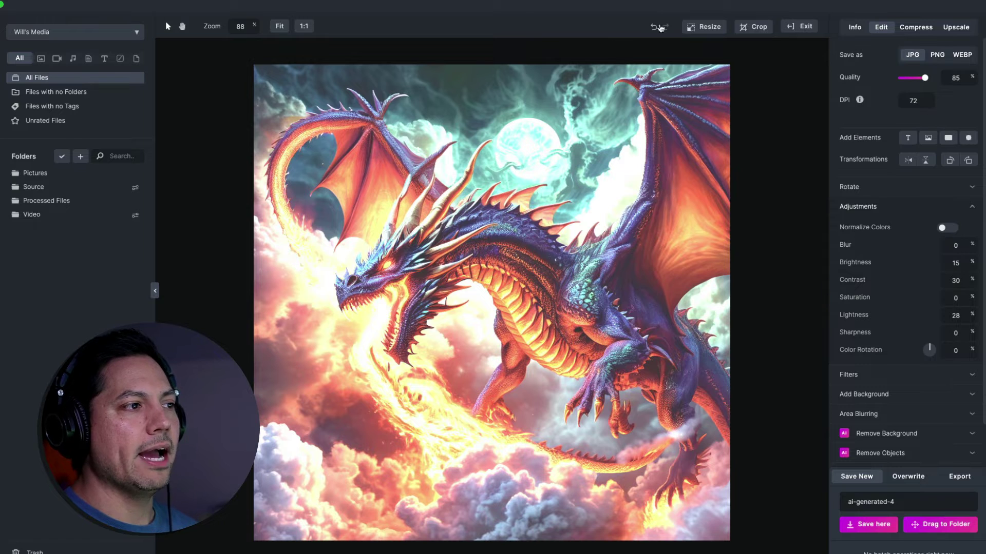
left_click(653, 27)
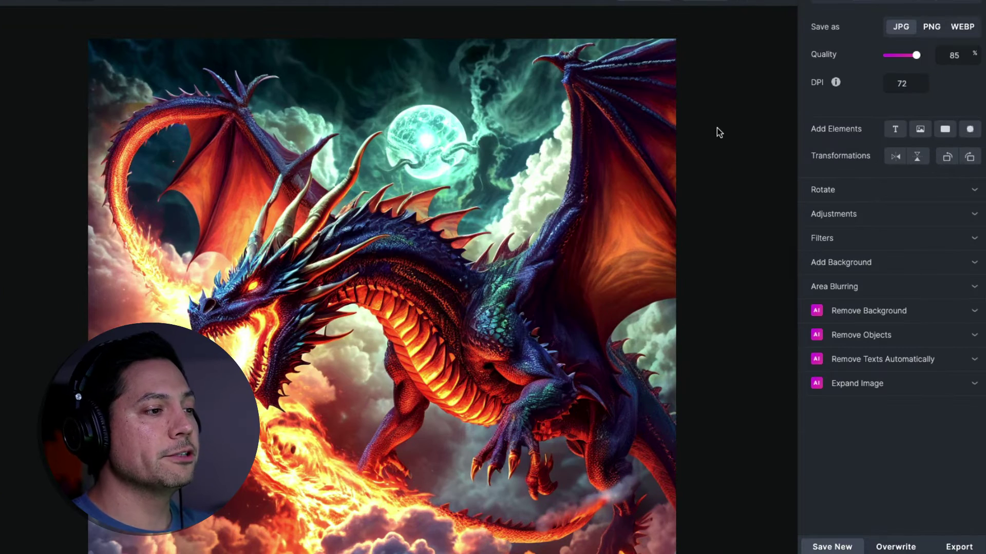
left_click(843, 195)
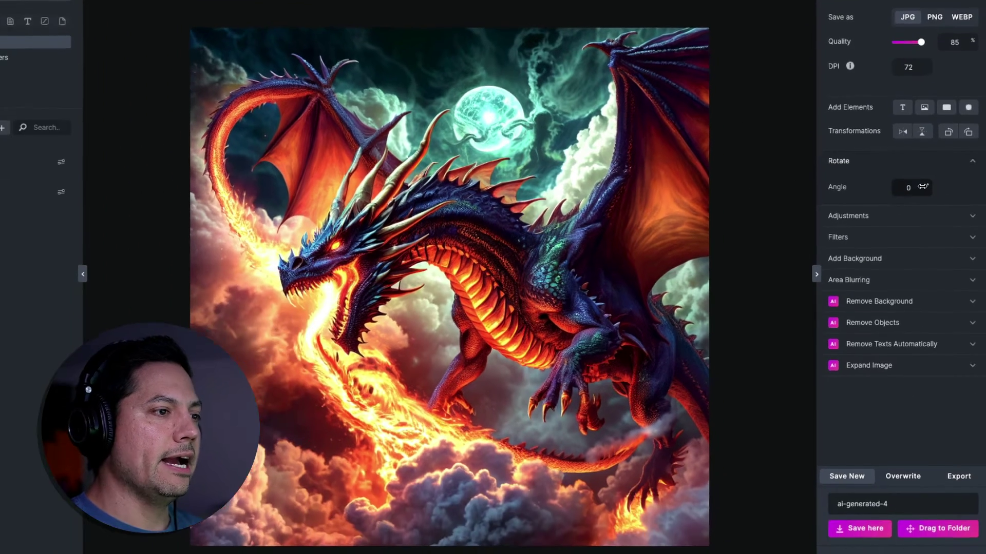
mouse_move(923, 186)
left_mouse_down()
mouse_move(933, 187)
mouse_move(924, 183)
left_mouse_up()
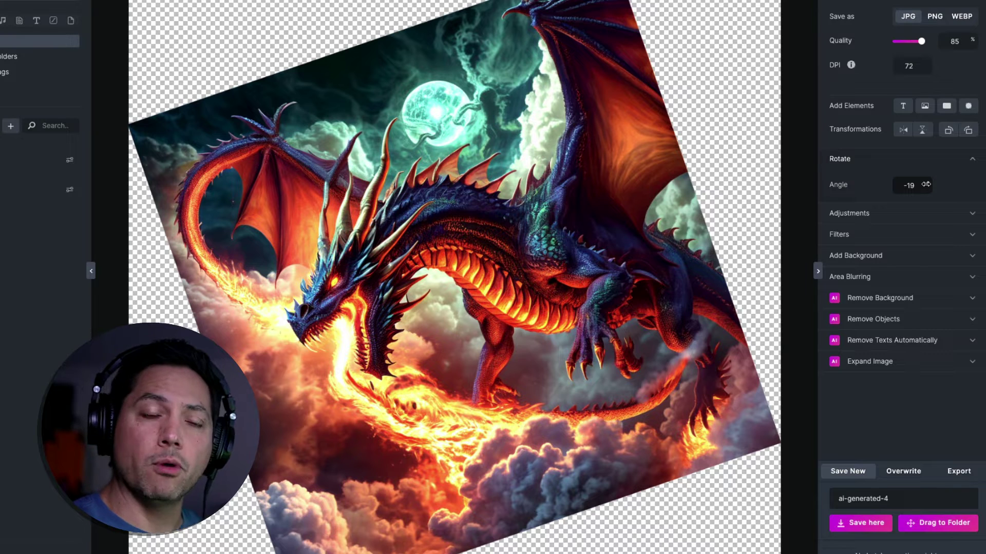
left_click_drag(927, 184, 924, 187)
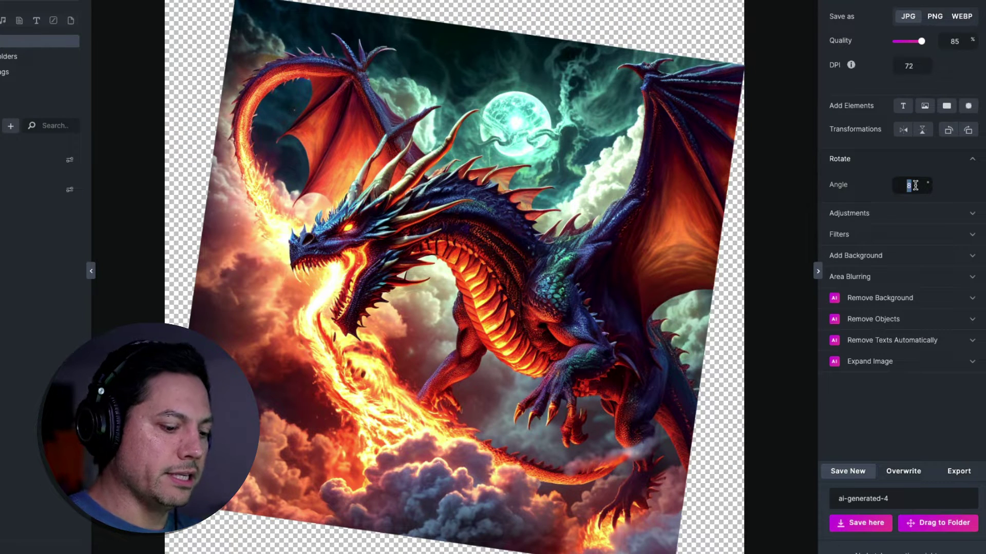
type("0")
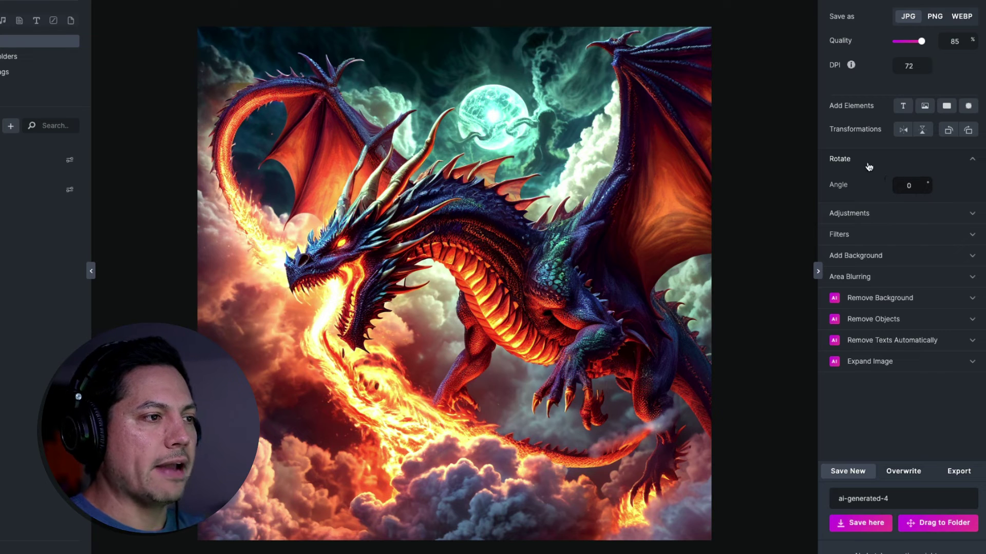
left_click(860, 163)
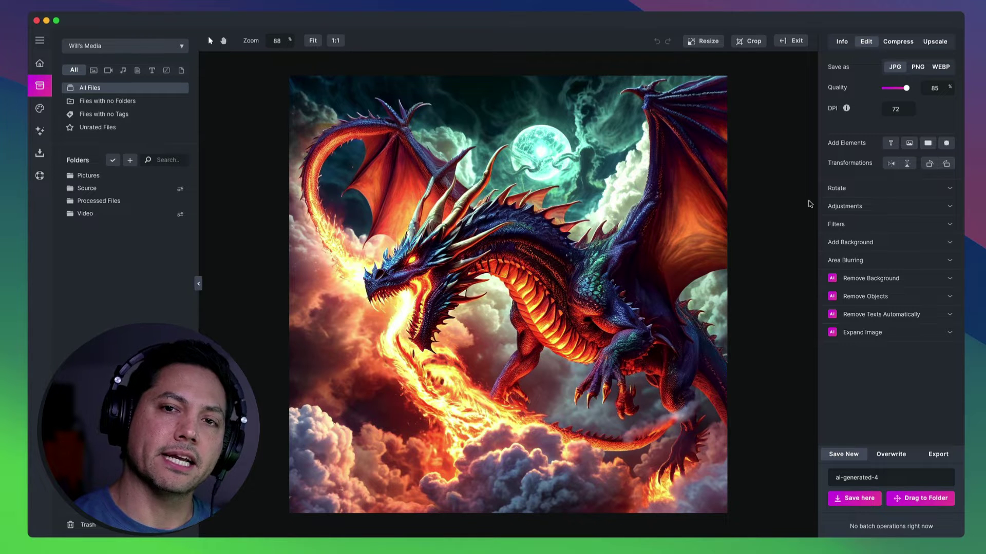
- Return to My Library and open the black cat image with orange eyes for editing
mouse_move(41, 89)
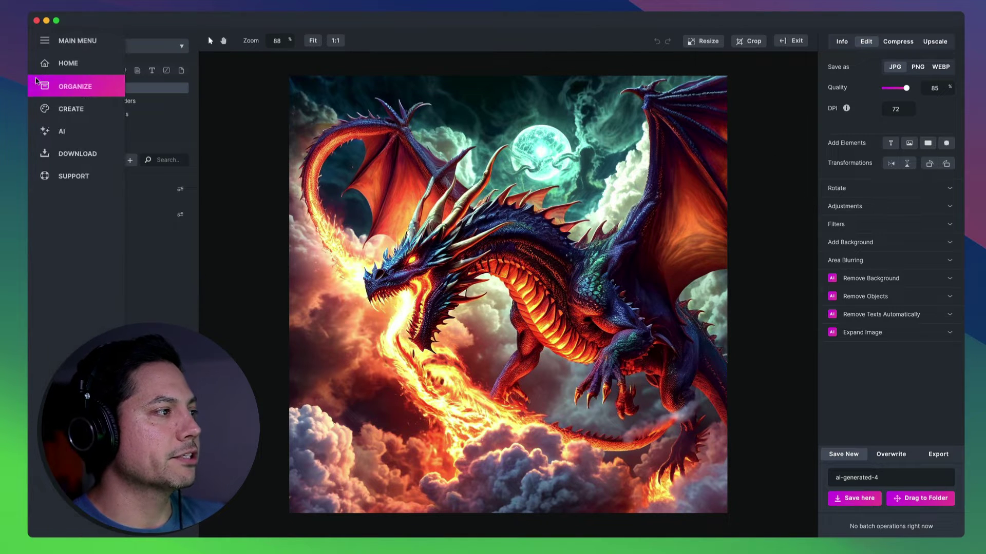
left_click(72, 100)
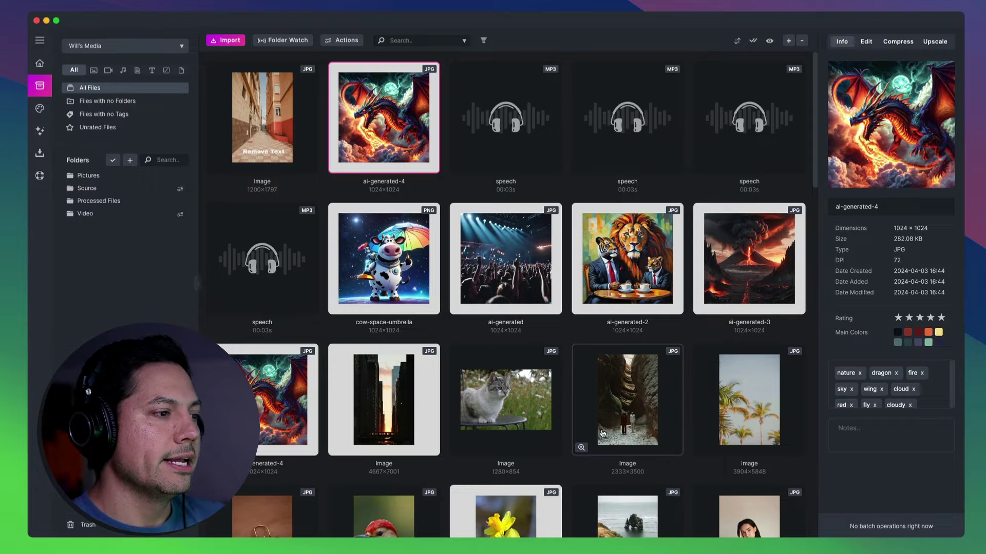
scroll(600, 410, "down", 5)
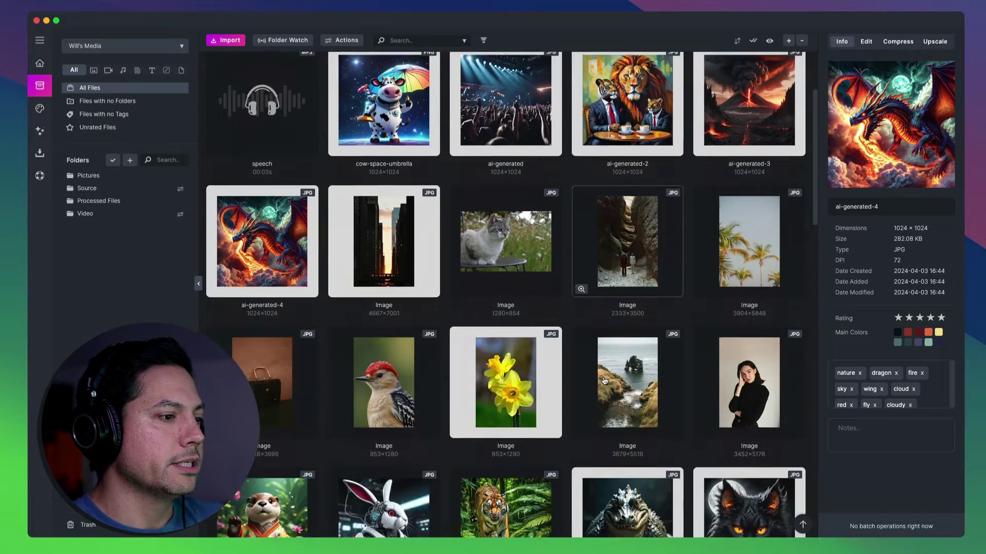
double_click(745, 426)
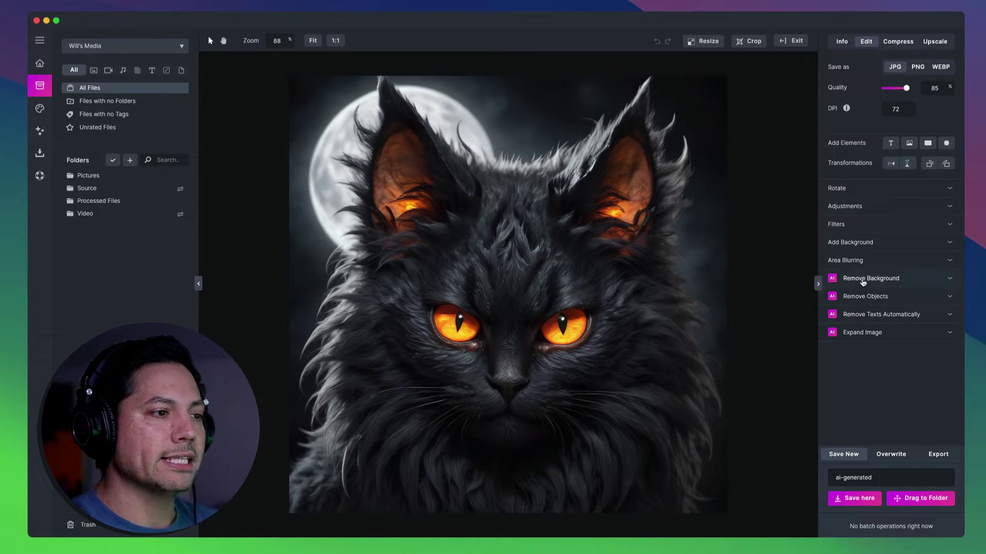
- Remove the black cat's background with the Advanced method, save as a new PNG, open Cat and Birds
left_click(863, 282)
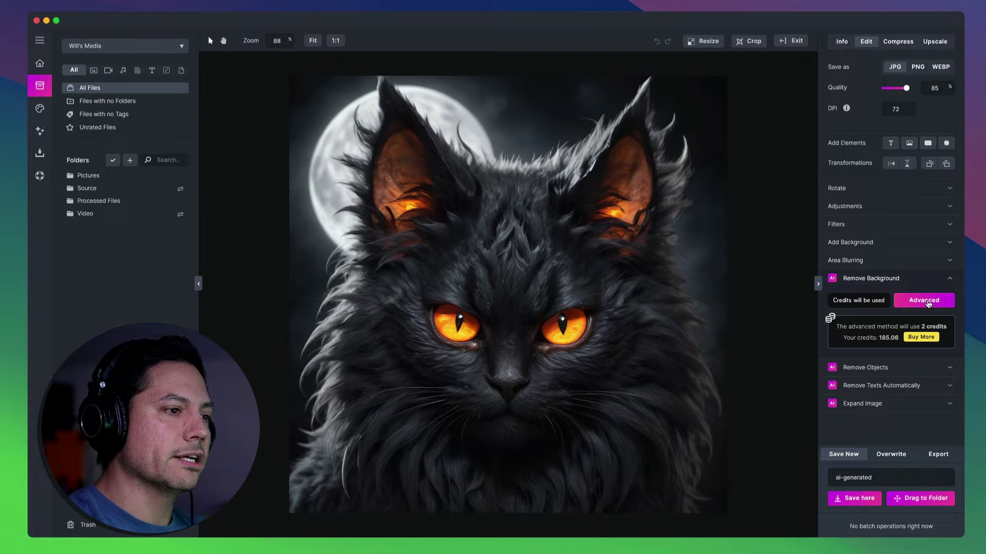
left_click(928, 303)
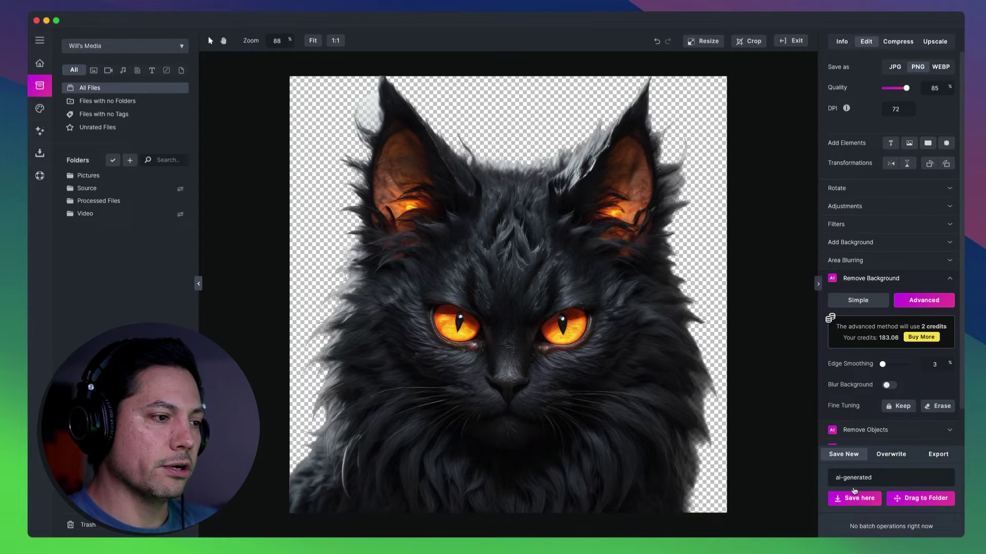
left_click(872, 477)
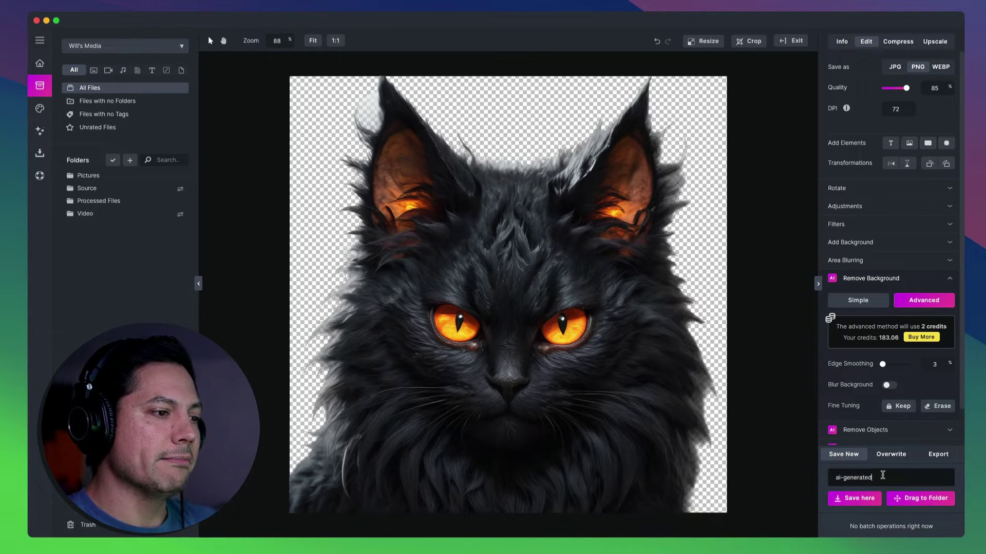
left_click(865, 503)
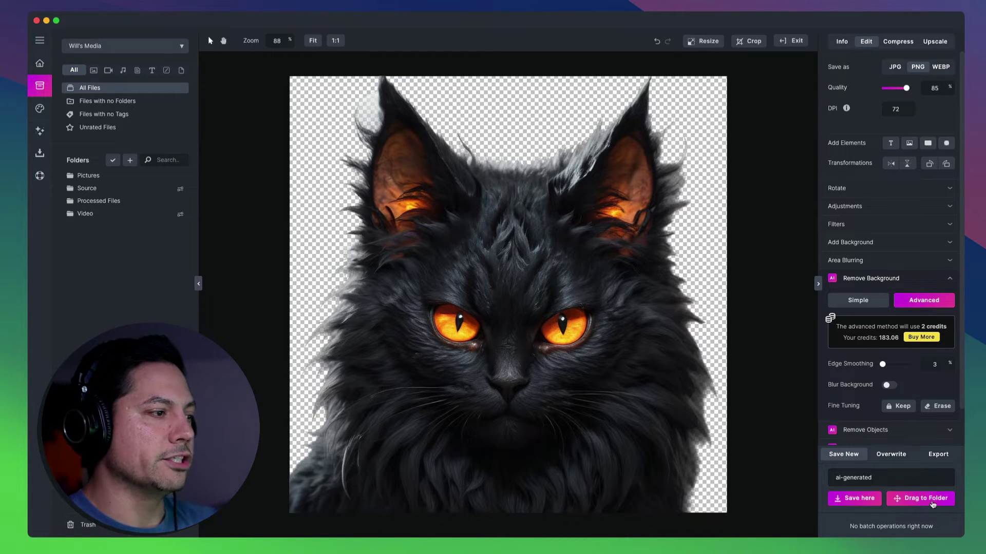
left_click_drag(920, 499, 113, 176)
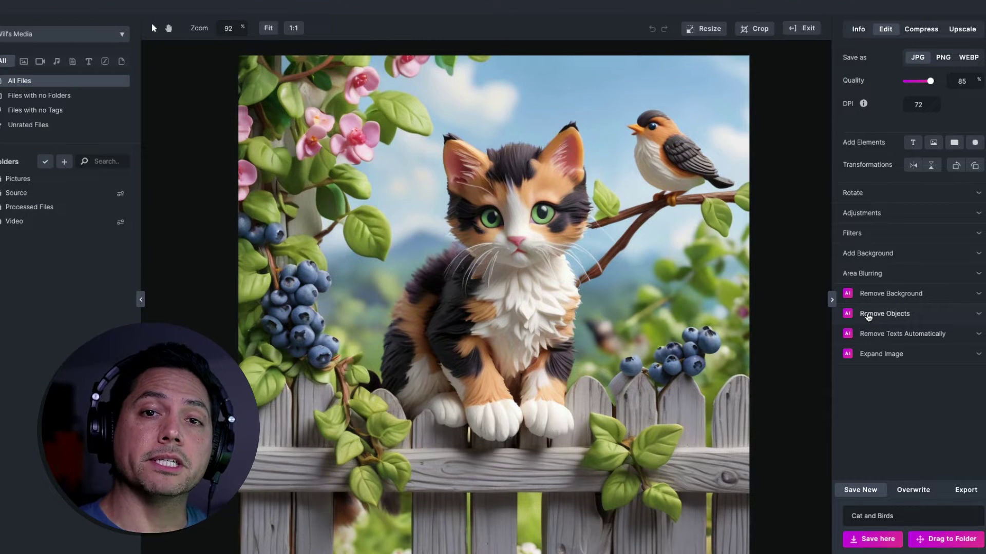
- In Remove Objects, set the removal brush size to 47 px
left_click(867, 316)
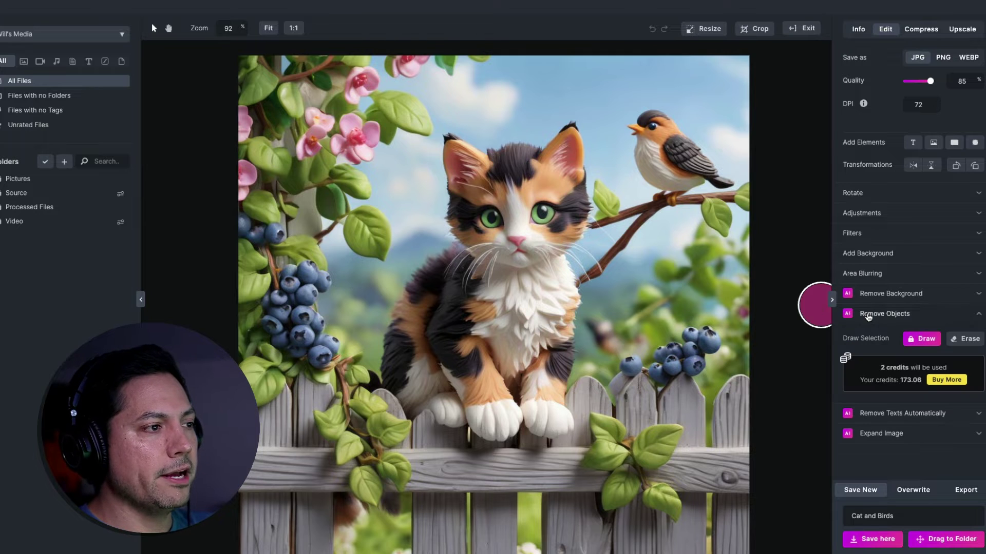
scroll(378, 233, "up", 5)
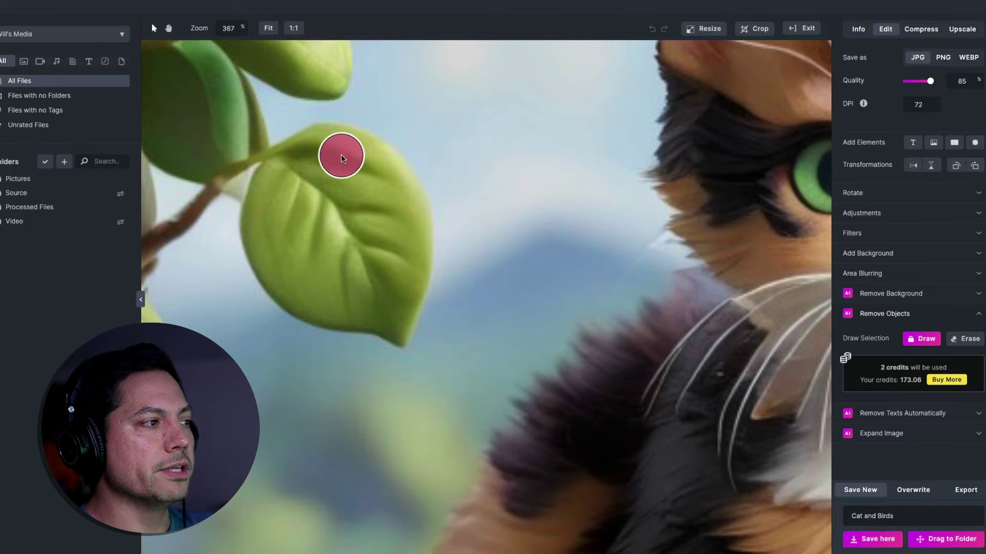
scroll(314, 165, "down", 1)
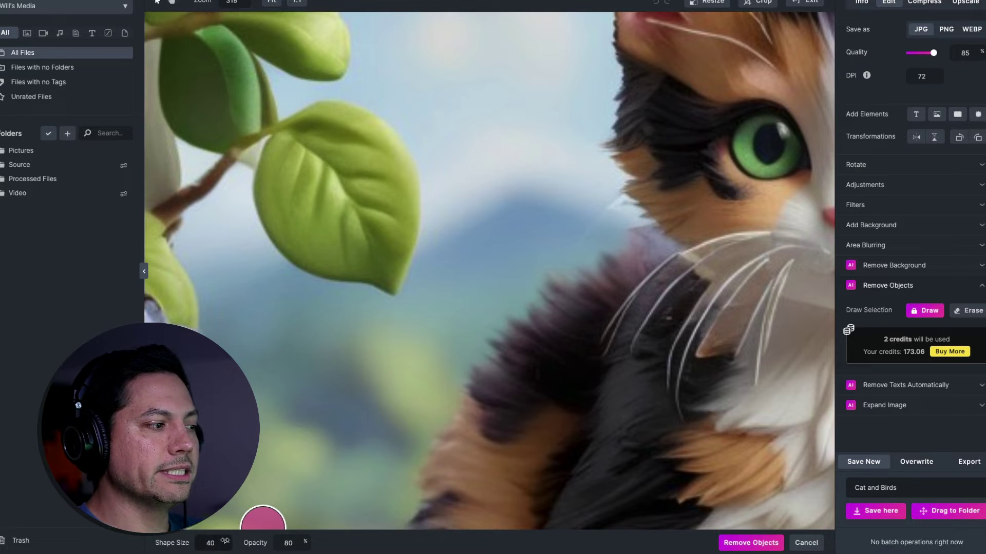
left_click_drag(225, 541, 326, 510)
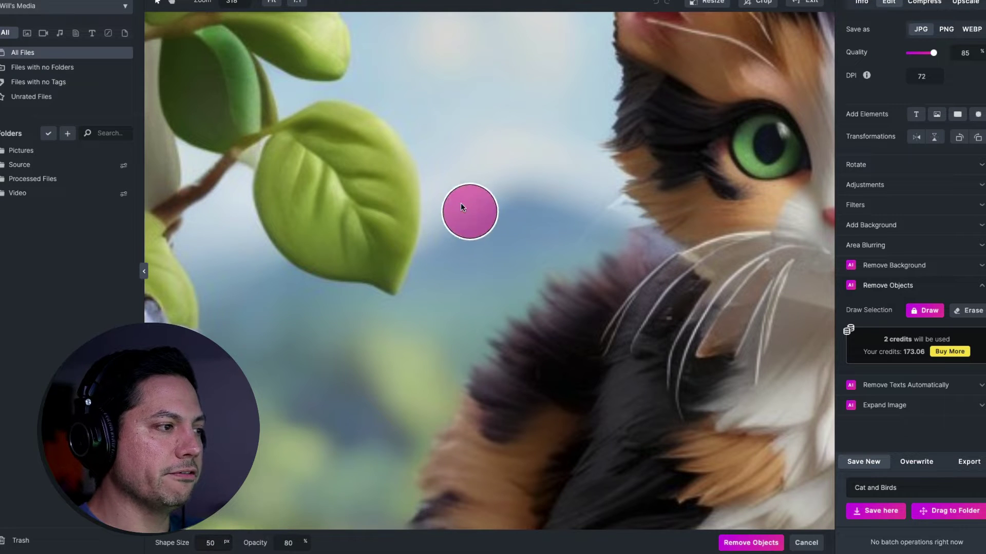
left_click_drag(236, 531, 48, 541)
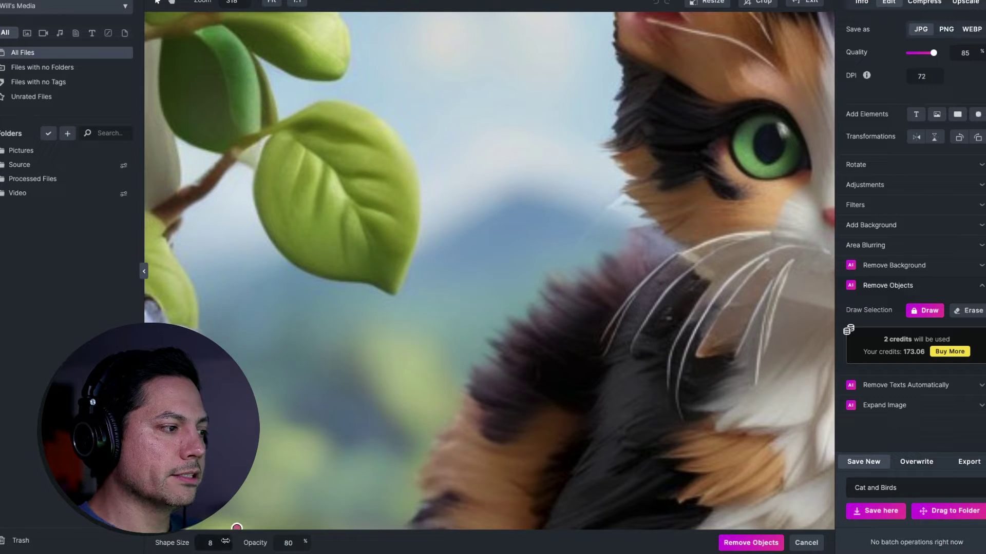
mouse_move(226, 541)
left_mouse_down()
mouse_move(401, 533)
mouse_move(429, 518)
mouse_move(354, 516)
left_mouse_up()
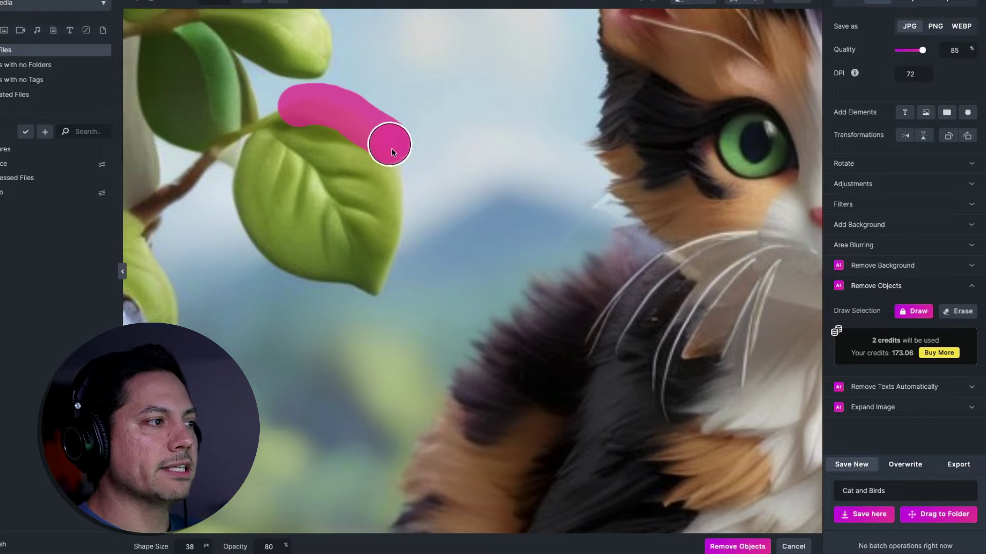
- Mask the leaf beside the kitten's face, trim the mask edges, and remove it
mouse_move(380, 284)
left_mouse_down()
mouse_move(262, 248)
mouse_move(237, 169)
mouse_move(270, 113)
mouse_move(247, 203)
mouse_move(270, 156)
mouse_move(249, 211)
mouse_move(266, 169)
mouse_move(317, 255)
mouse_move(365, 253)
left_mouse_up()
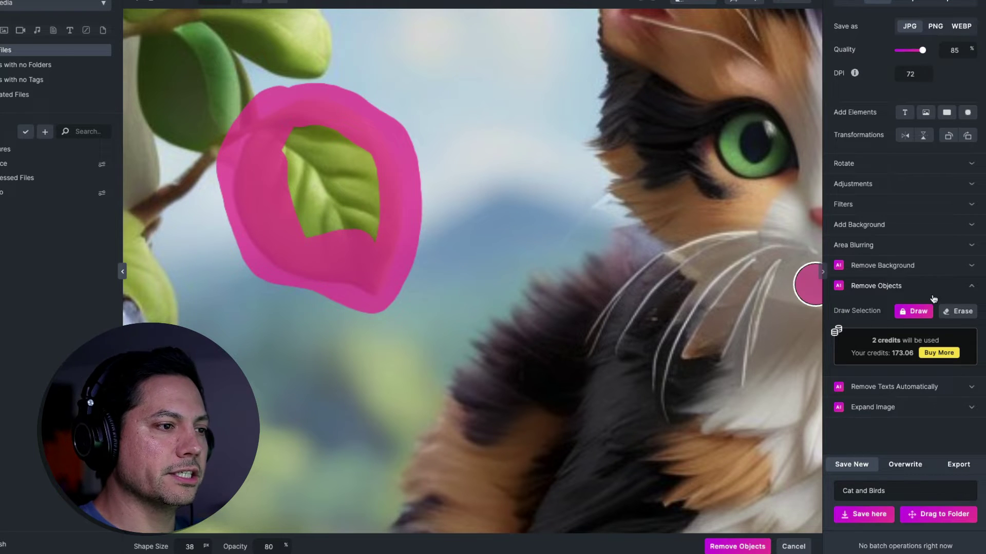
left_click(958, 311)
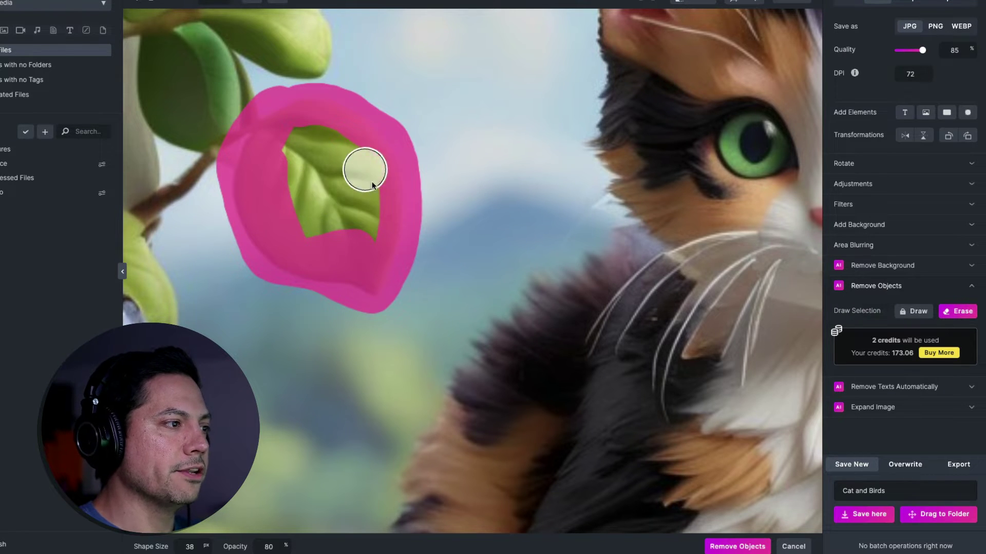
mouse_move(365, 172)
left_mouse_down()
mouse_move(385, 212)
mouse_move(336, 132)
mouse_move(277, 148)
mouse_move(296, 198)
left_mouse_up()
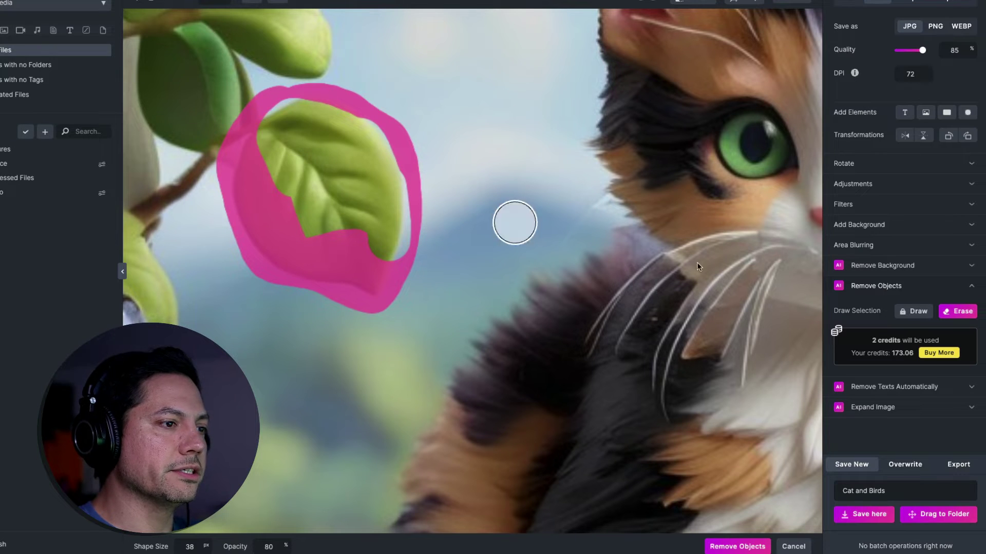
left_click(913, 311)
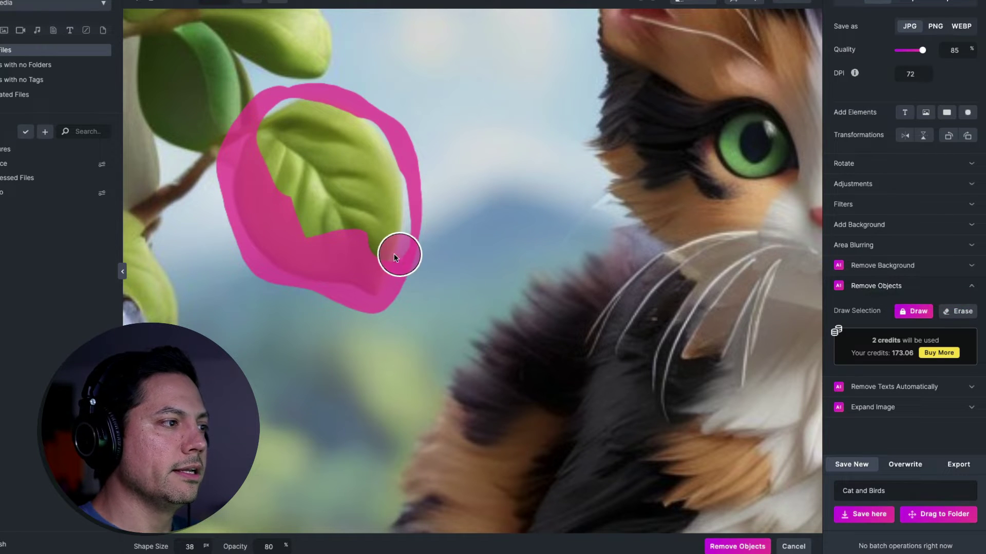
mouse_move(365, 151)
left_mouse_down()
mouse_move(292, 103)
mouse_move(271, 156)
mouse_move(317, 246)
mouse_move(294, 139)
mouse_move(348, 220)
mouse_move(341, 154)
mouse_move(350, 134)
mouse_move(377, 164)
mouse_move(393, 204)
left_mouse_up()
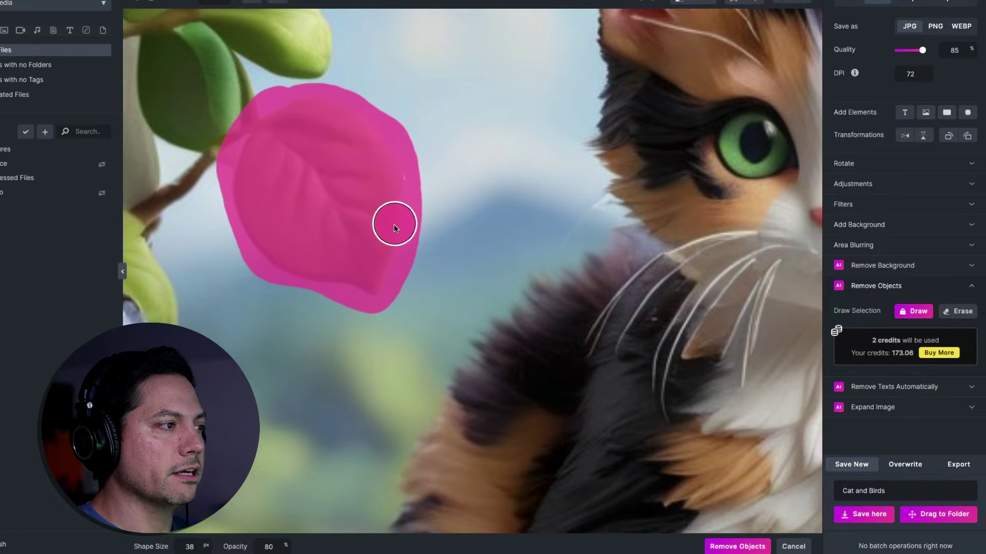
left_click(733, 548)
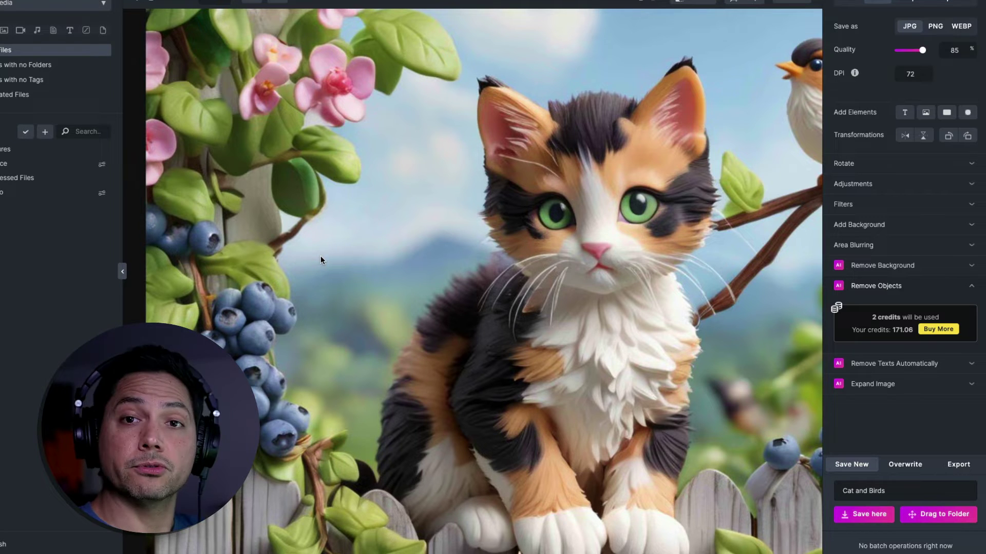
- Pan and zoom in on the blueberry cluster on the fence at right
left_click_drag(624, 379, 352, 273)
scroll(509, 337, "up", 5)
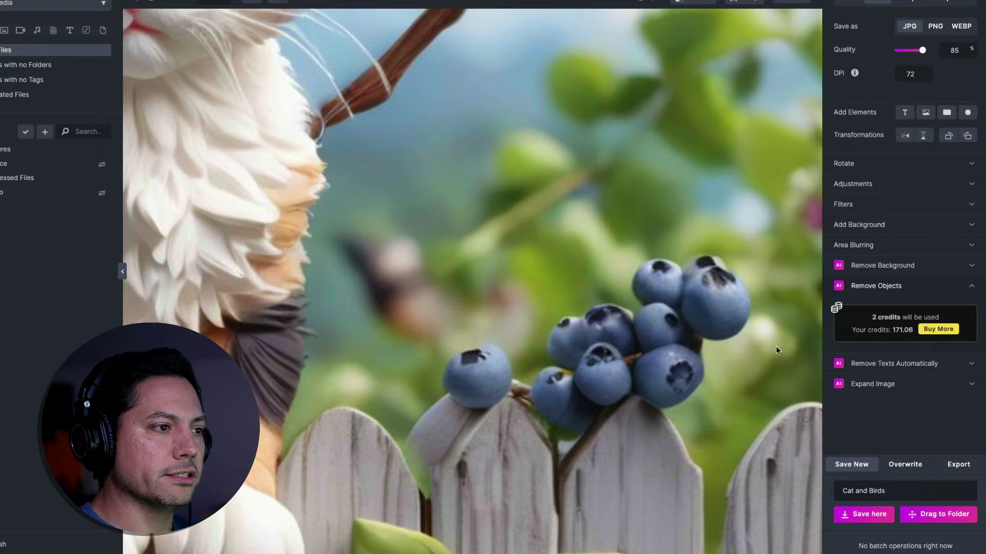
- Paint a removal mask over the blueberry cluster on the fence and run Remove Objects
left_click(885, 289)
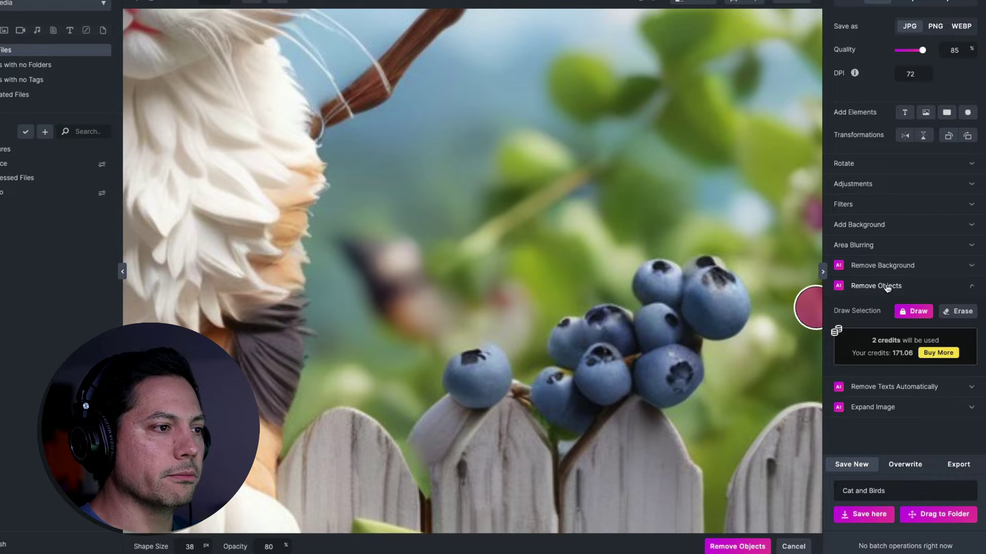
left_click_drag(717, 272, 648, 277)
mouse_move(605, 315)
left_mouse_down()
mouse_move(453, 356)
mouse_move(457, 384)
mouse_move(517, 397)
left_mouse_up()
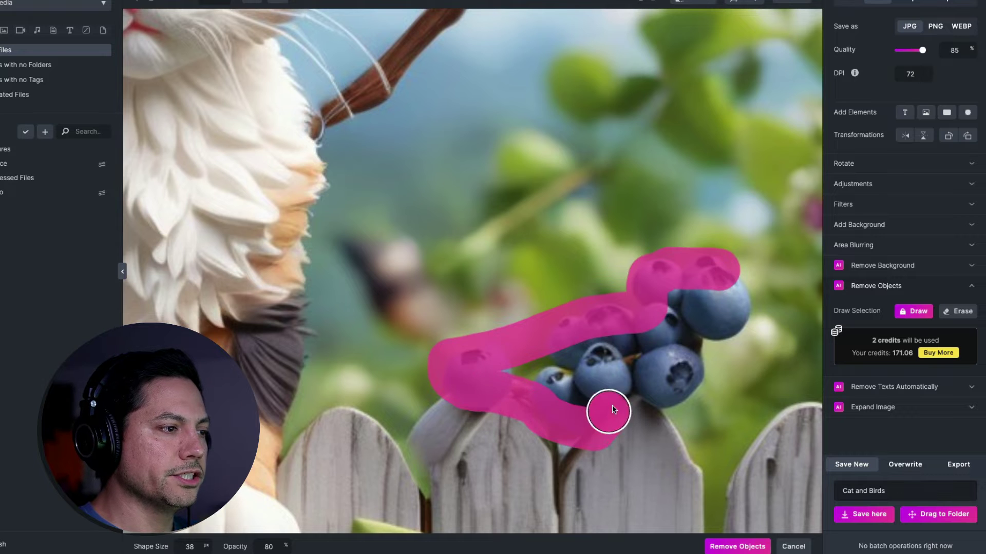
mouse_move(612, 408)
left_mouse_down()
mouse_move(688, 385)
mouse_move(730, 319)
mouse_move(721, 282)
mouse_move(617, 339)
mouse_move(510, 363)
mouse_move(530, 378)
mouse_move(632, 359)
mouse_move(707, 311)
mouse_move(659, 370)
left_mouse_up()
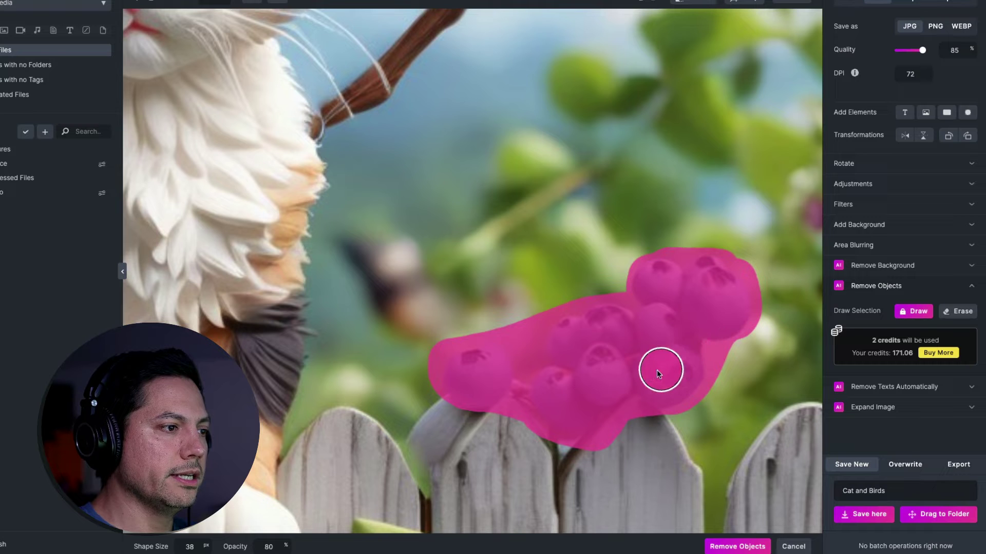
left_click(738, 547)
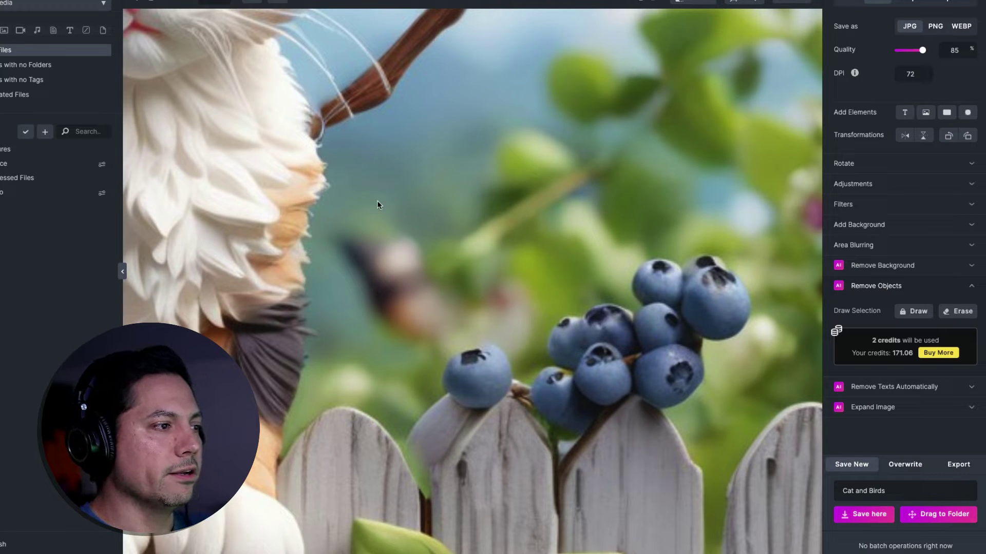
scroll(395, 221, "down", 5)
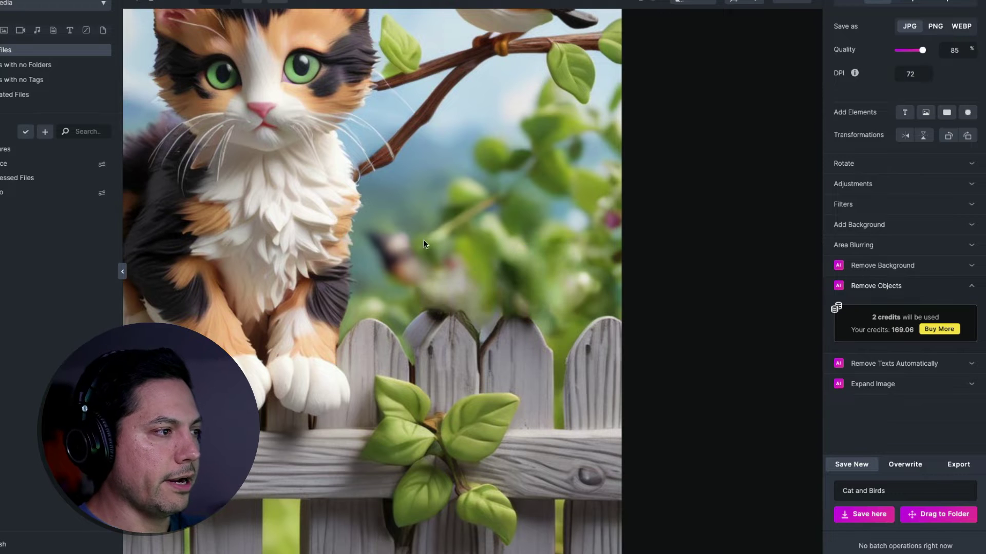
left_click_drag(423, 239, 588, 286)
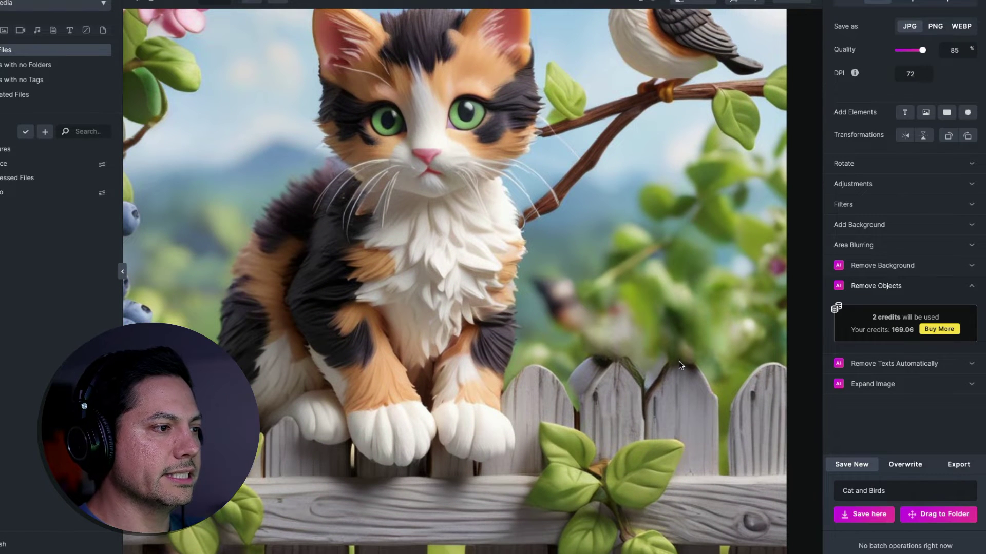
scroll(592, 330, "down", 5)
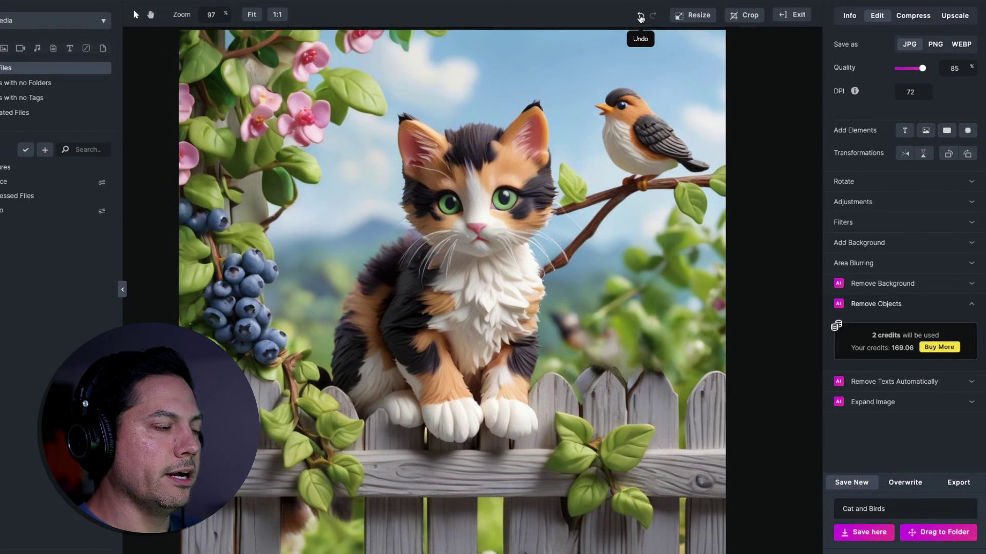
left_click(640, 0)
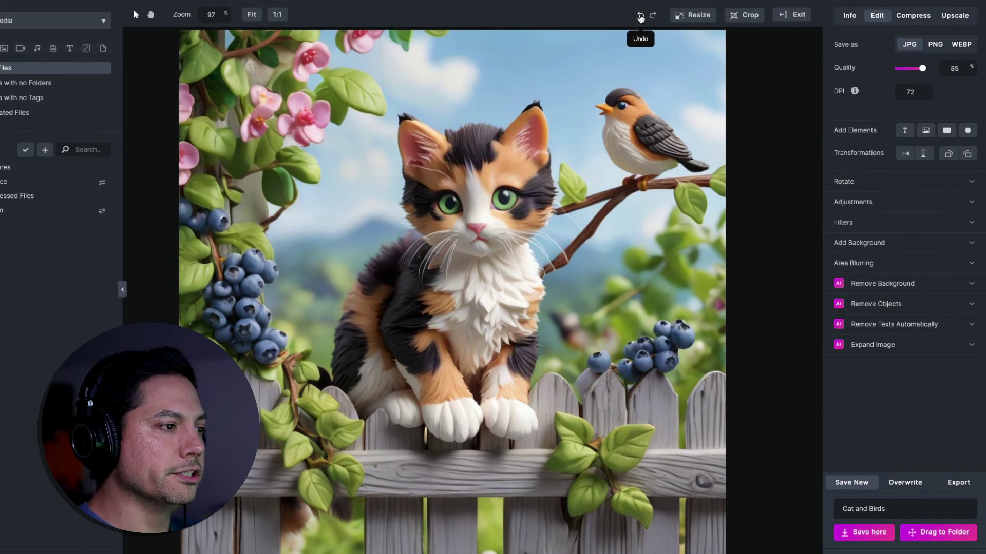
left_click(652, 15)
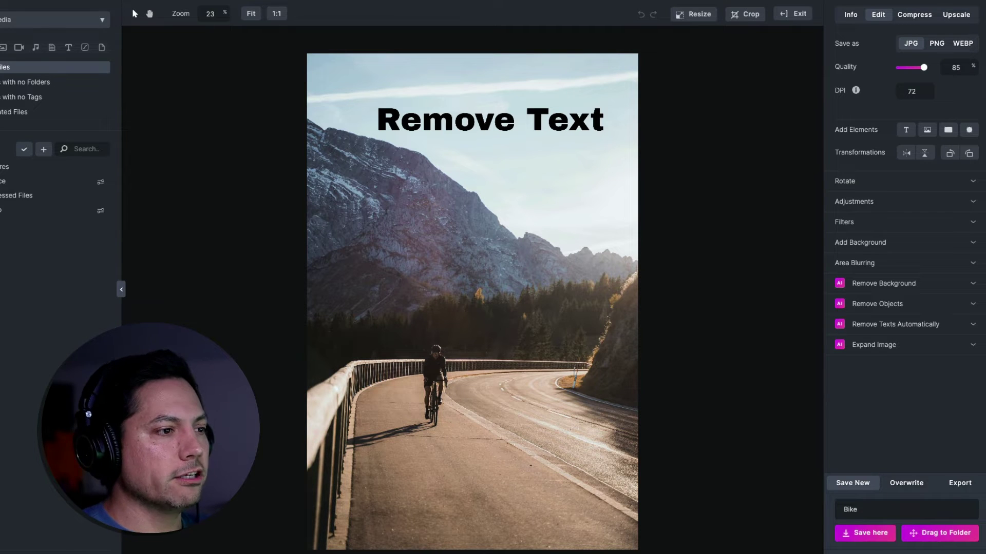
- Automatically remove all text from the bike photo's sky
left_click(878, 326)
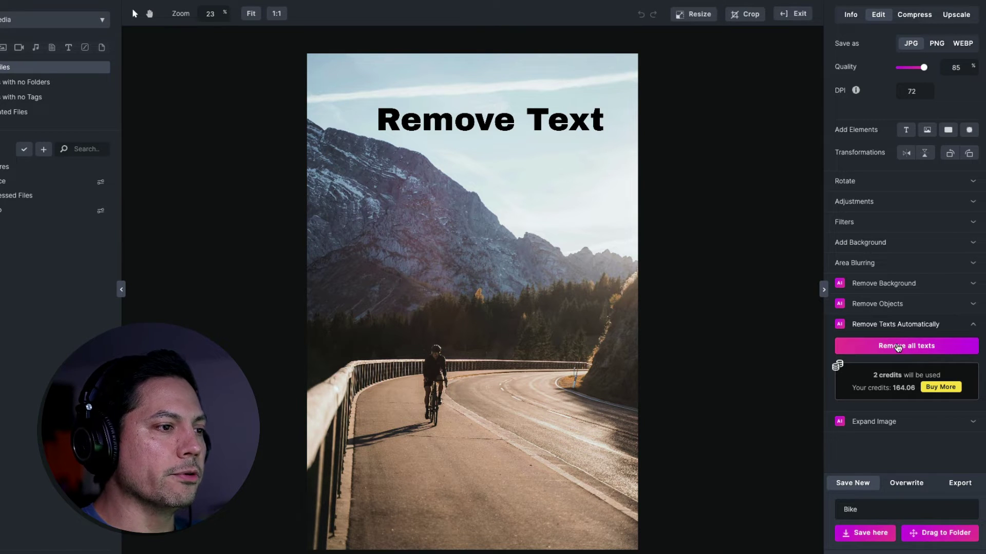
left_click(897, 348)
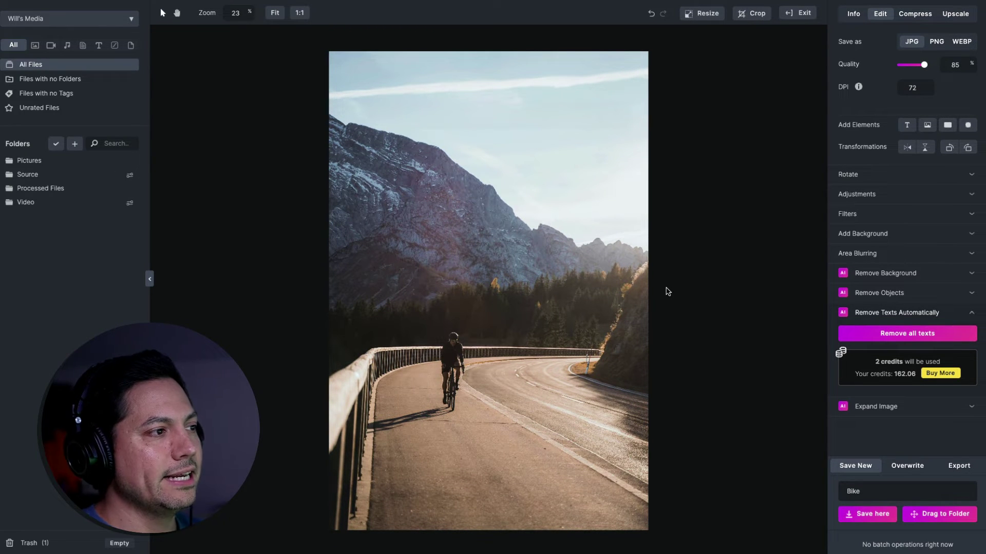
scroll(584, 190, "up", 4)
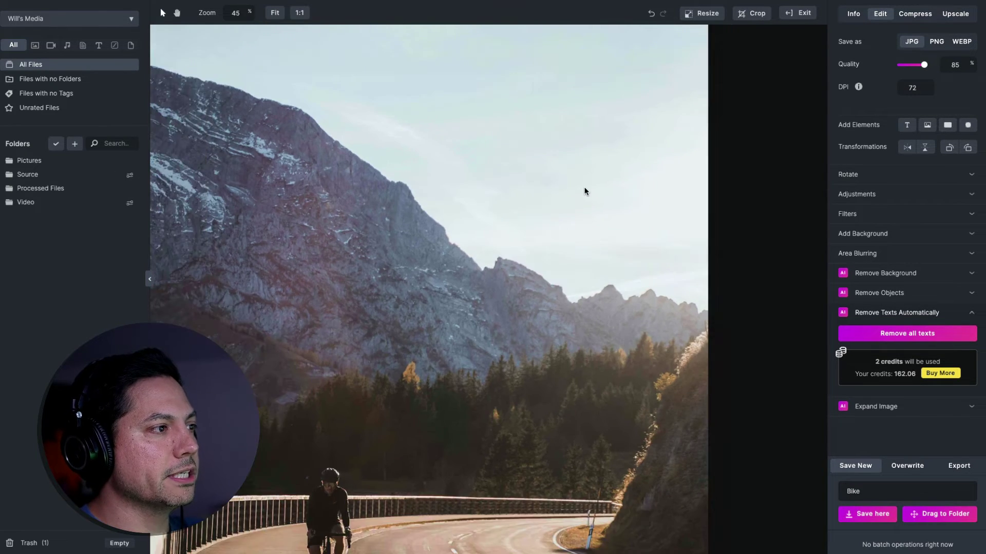
- Pan and zoom around the bike photo to check the sky, contrail and cyclist
key("h")
left_click_drag(407, 136, 513, 292)
key("v")
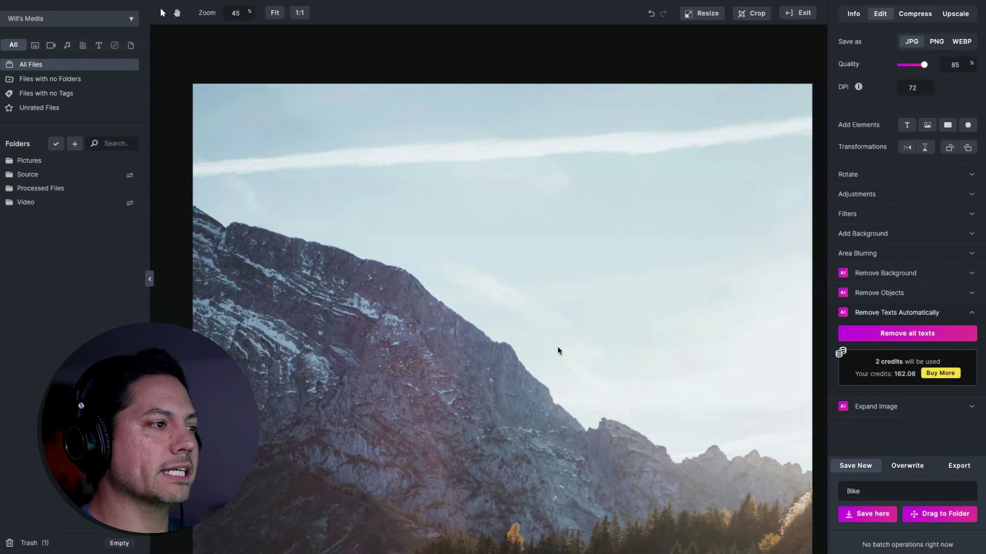
scroll(453, 358, "down", 5)
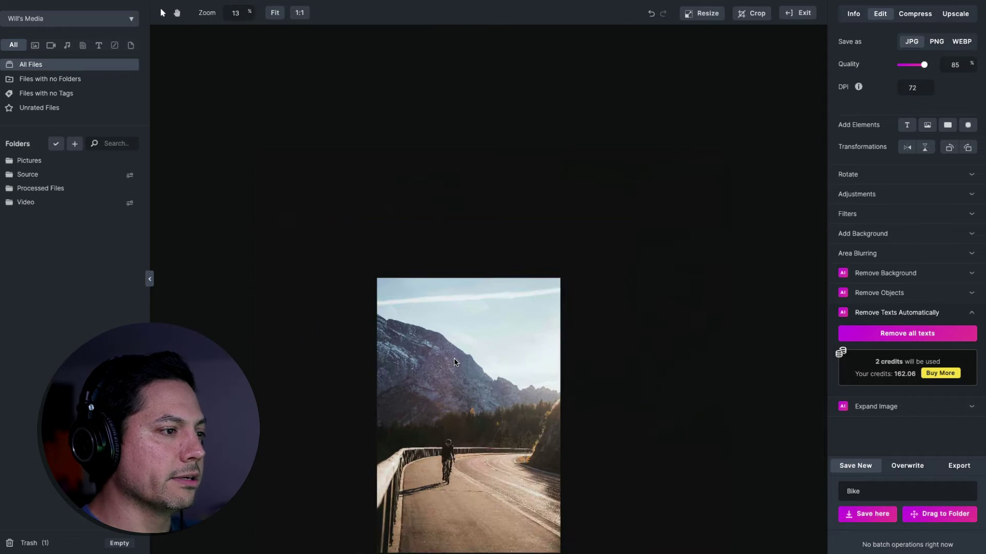
scroll(454, 358, "up", 3)
left_click_drag(461, 397, 477, 213)
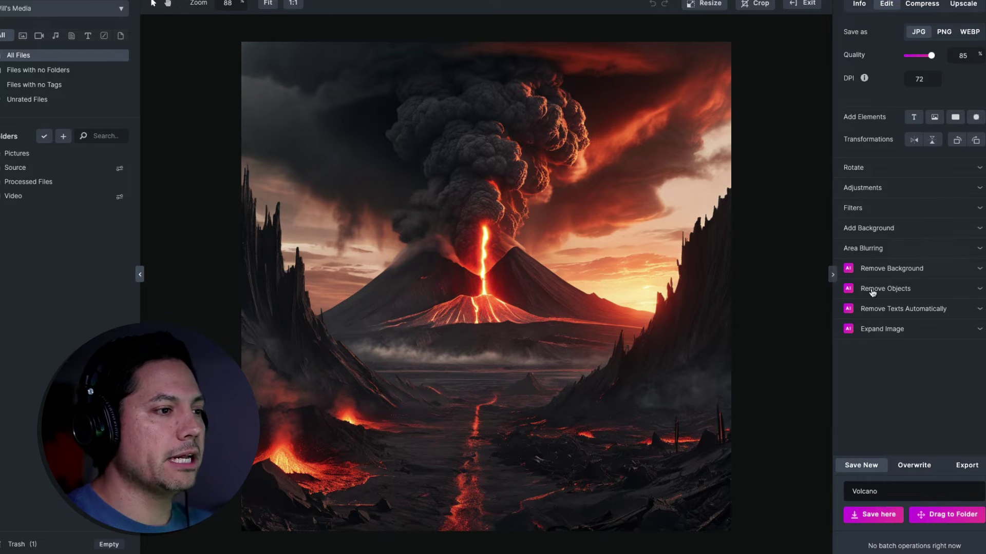
- Expand the volcano image to a 16:9 widescreen ratio and zoom out to view it
left_click(892, 331)
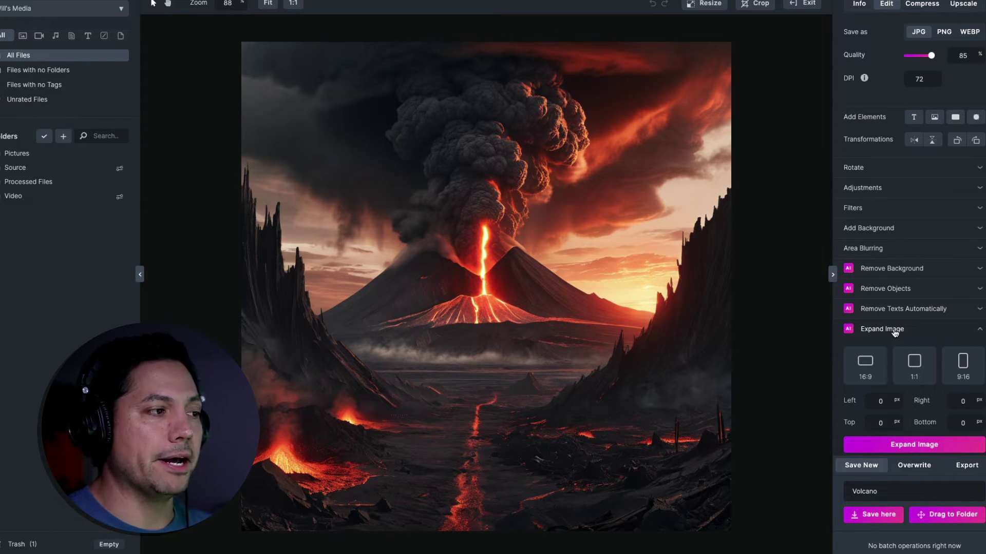
left_click(863, 364)
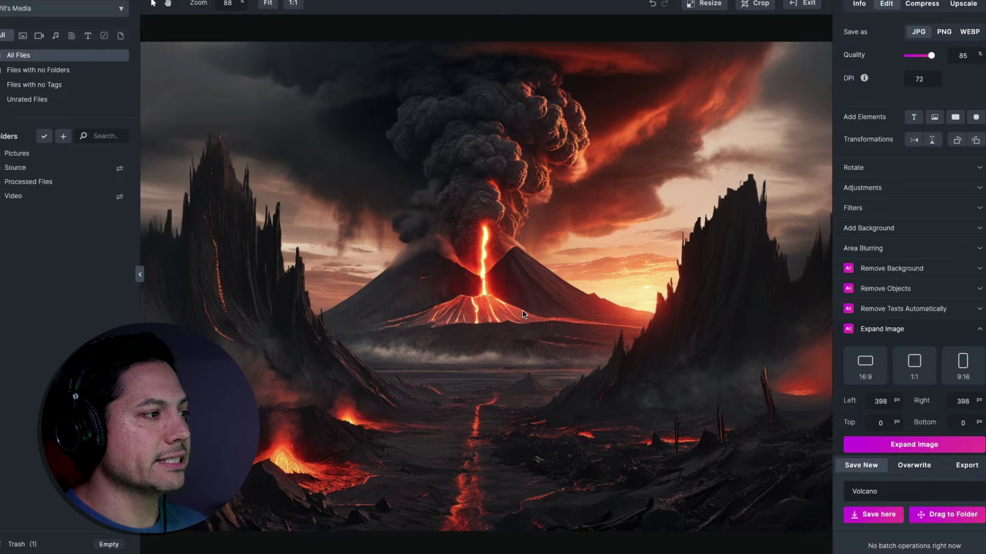
scroll(522, 310, "down", 1)
scroll(522, 310, "down", 2)
scroll(522, 310, "up", 1)
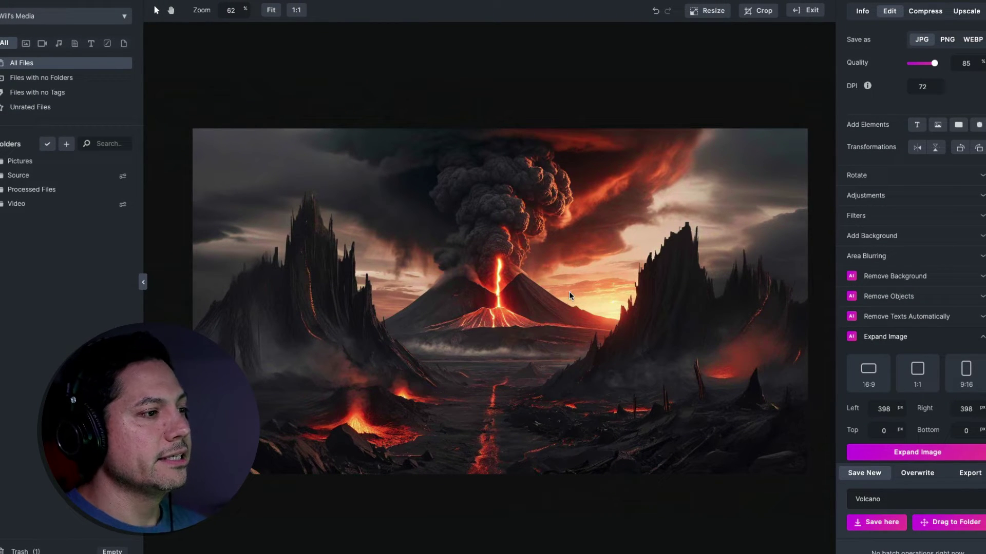
- Undo and redo the 16:9 expansion to compare it with the original square image
left_click(656, 11)
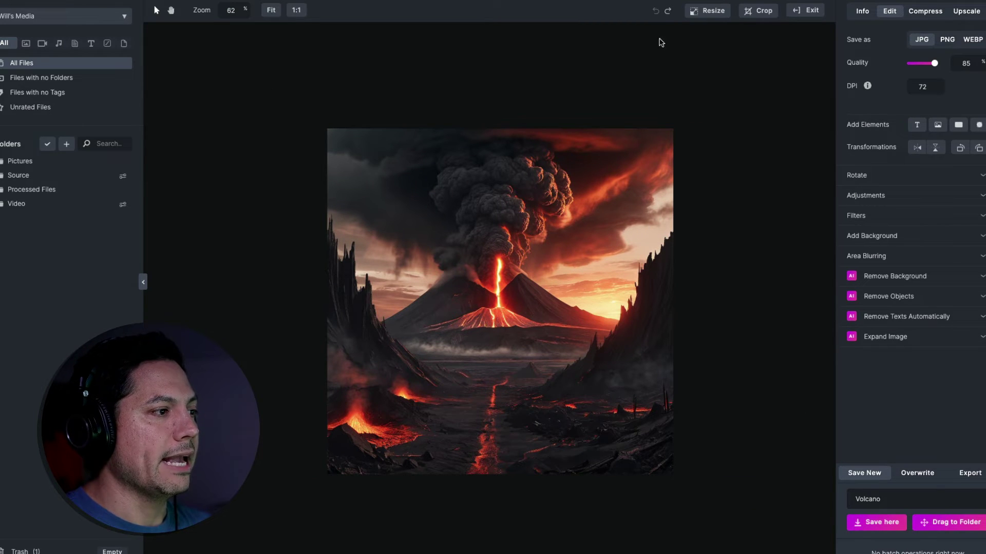
left_click(668, 13)
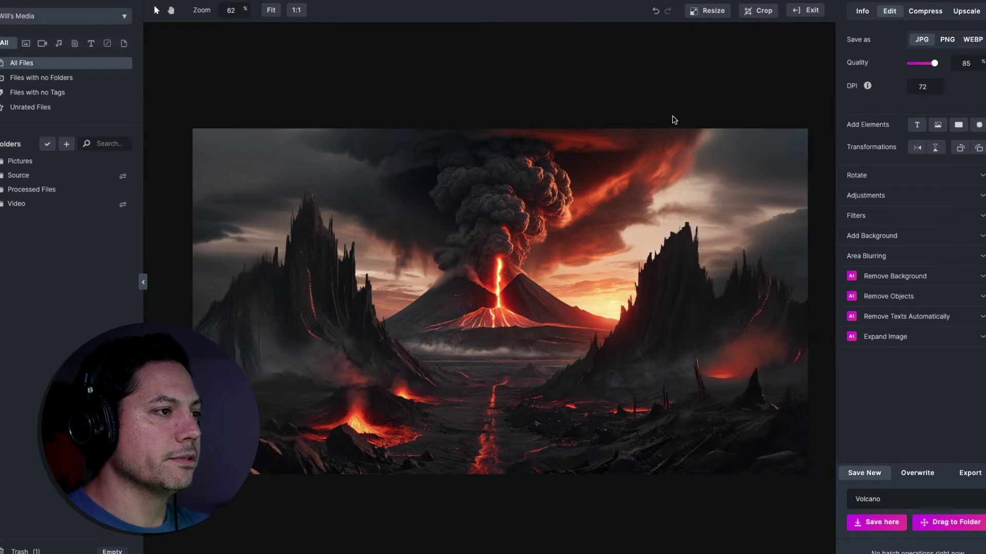